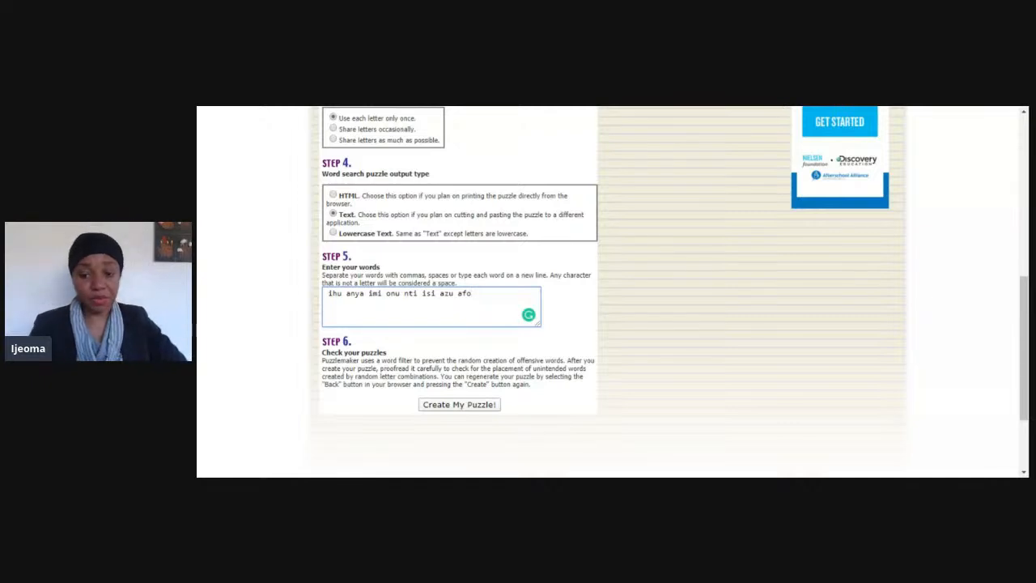
Generate the "Parts of the body" word search puzzle and copy its letter grid.
{"action": "left_click", "coordinate": [465, 407]}
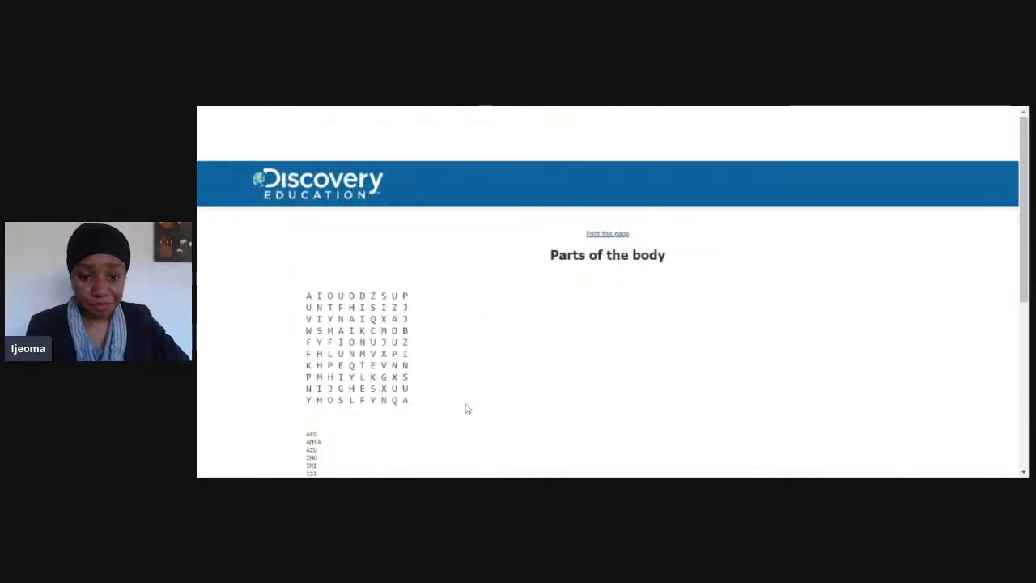
{"action": "left_click", "coordinate": [1024, 472]}
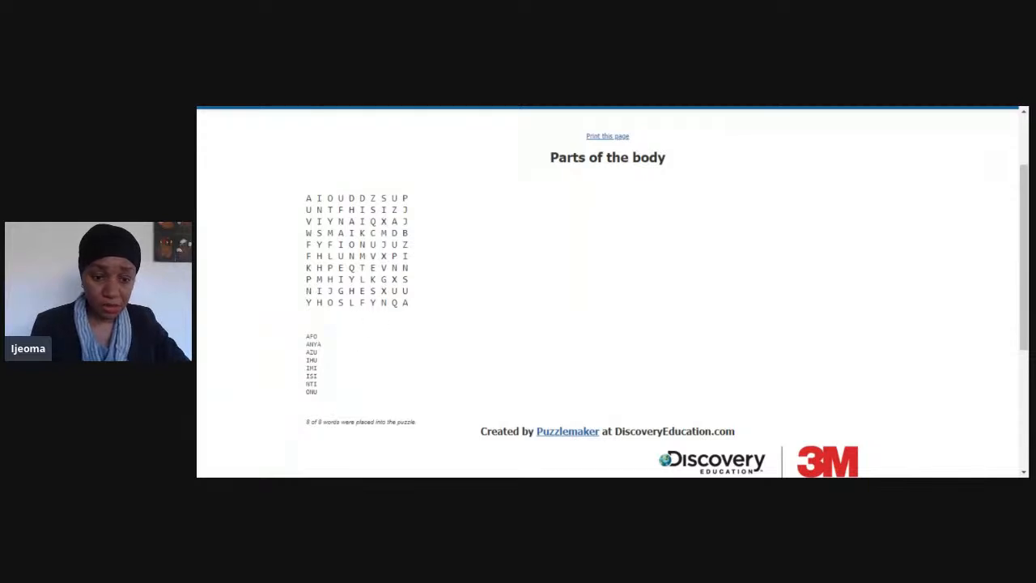
{"action": "left_click_drag", "start_coordinate": [418, 306], "coordinate": [307, 202]}
{"action": "key", "text": "ctrl+c"}
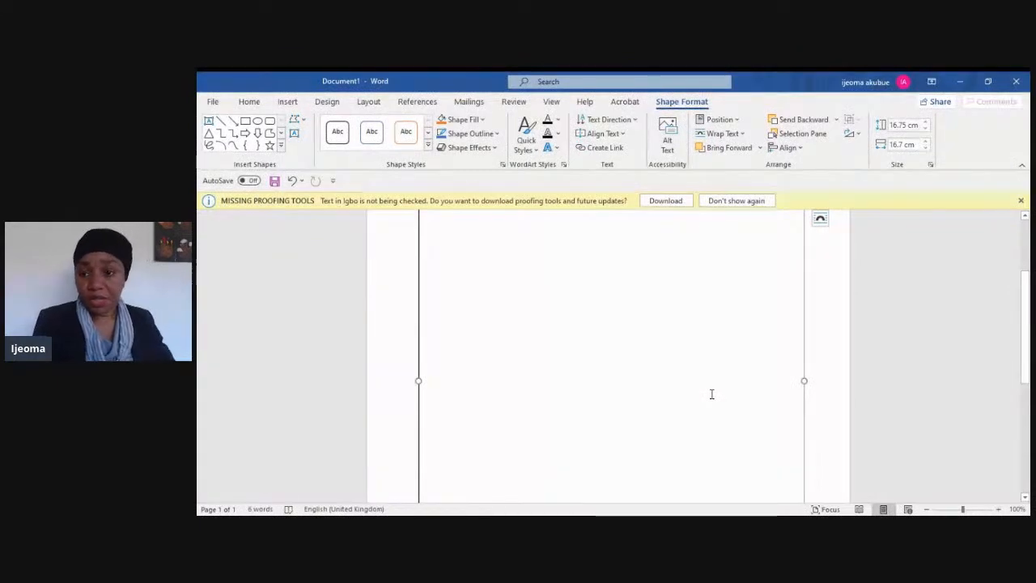
Switch to the Word document and paste the letter grid, keeping source formatting, into the large text box below the title.
{"action": "left_click", "coordinate": [1025, 216]}
{"action": "left_click", "coordinate": [1025, 217]}
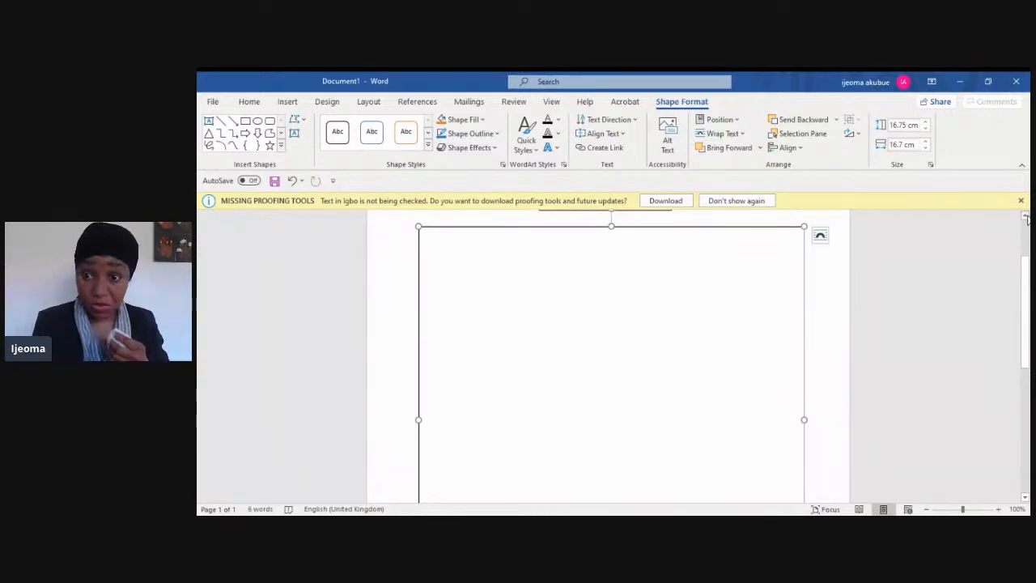
{"action": "left_click", "coordinate": [1025, 217]}
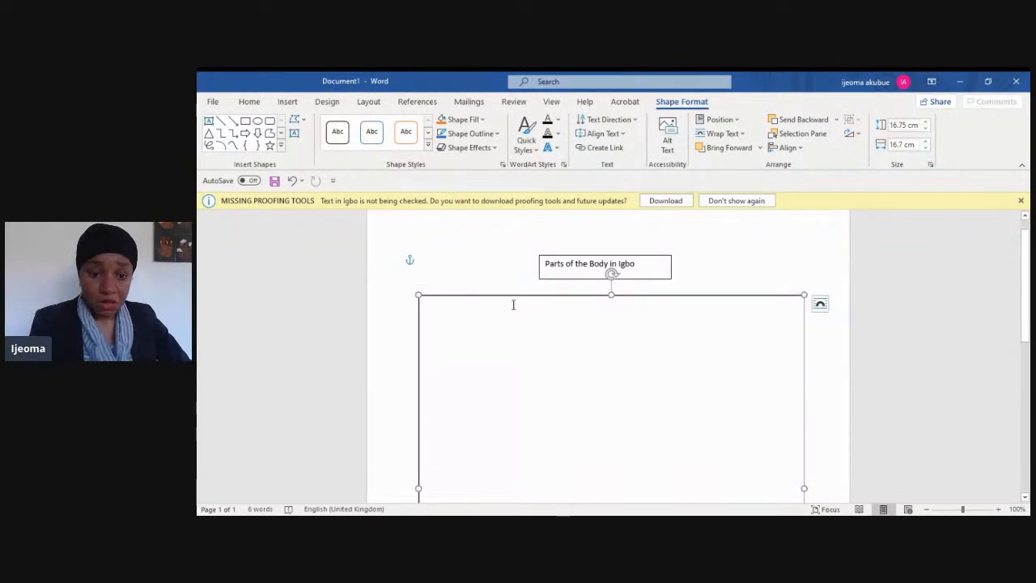
{"action": "left_click", "coordinate": [442, 306]}
{"action": "right_click", "coordinate": [441, 307]}
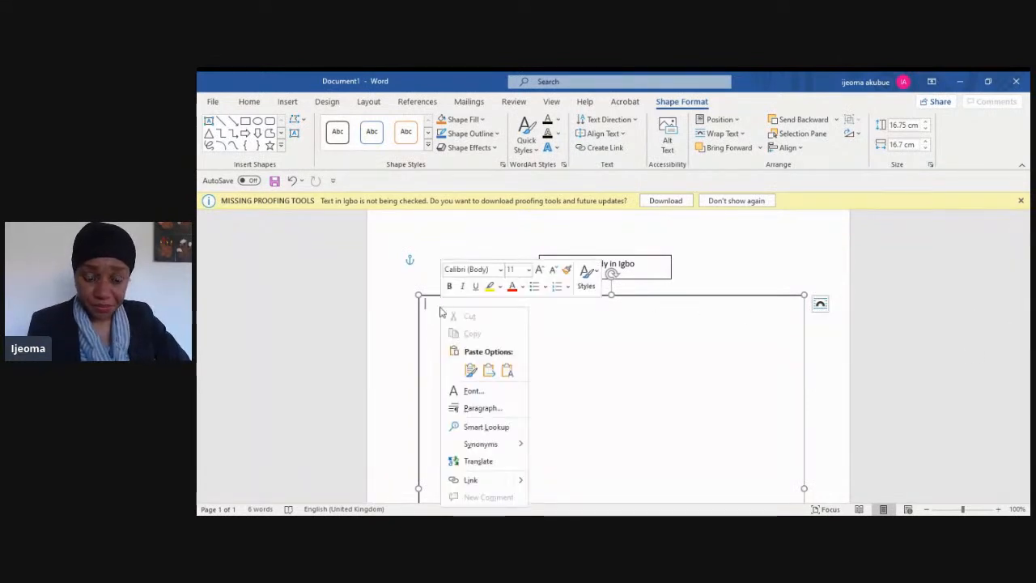
{"action": "left_click", "coordinate": [469, 369]}
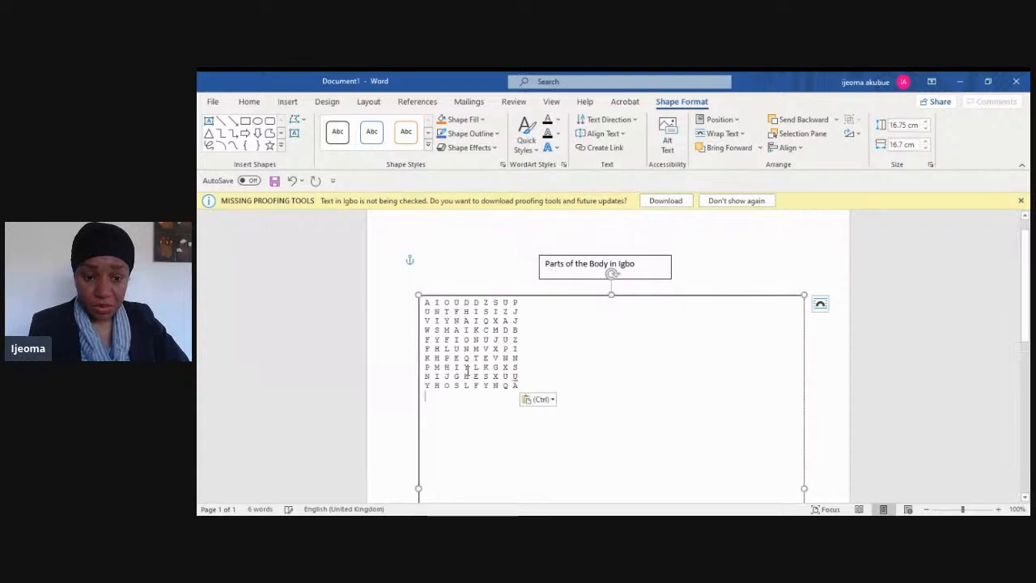
Enlarge the pasted letter grid to font size 36.
{"action": "left_click_drag", "start_coordinate": [523, 386], "coordinate": [429, 306]}
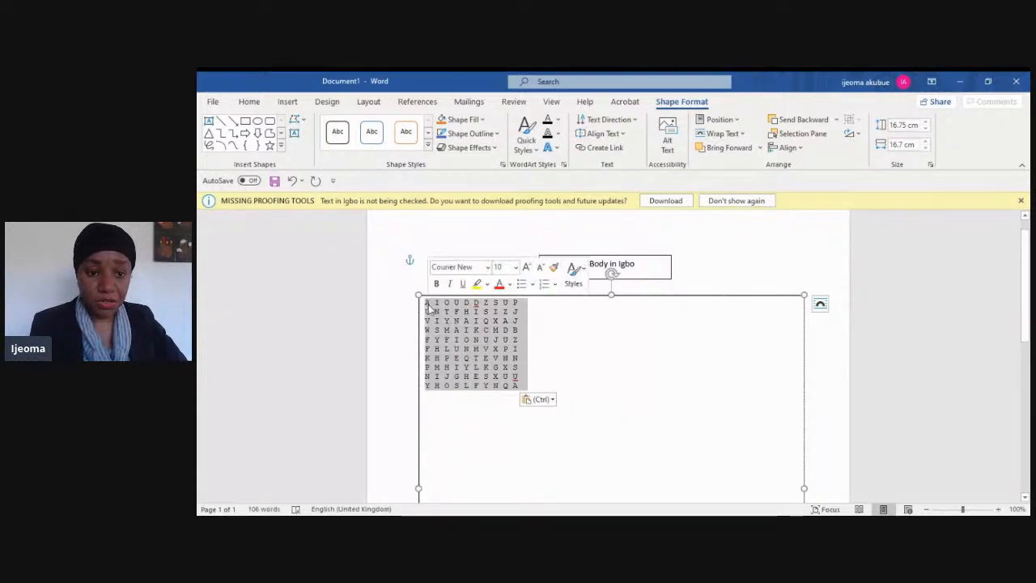
{"action": "left_click", "coordinate": [251, 104]}
{"action": "left_click", "coordinate": [334, 126]}
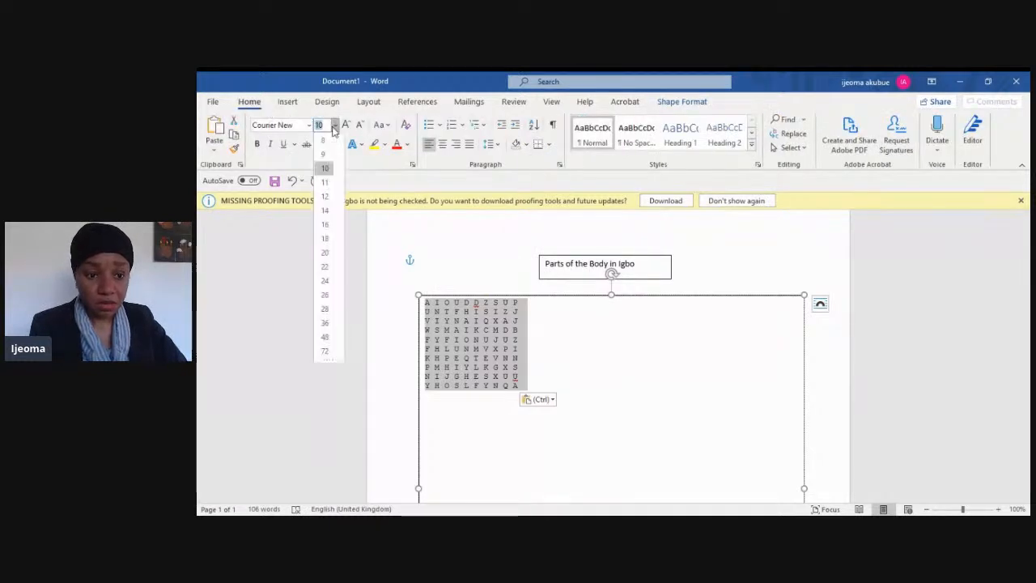
{"action": "left_click", "coordinate": [325, 322]}
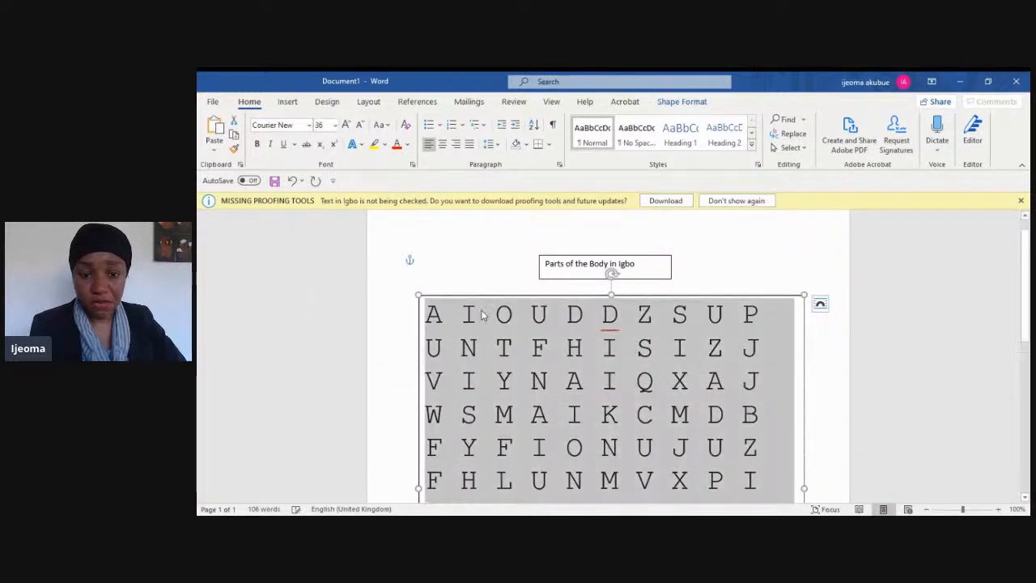
{"action": "left_click", "coordinate": [483, 268]}
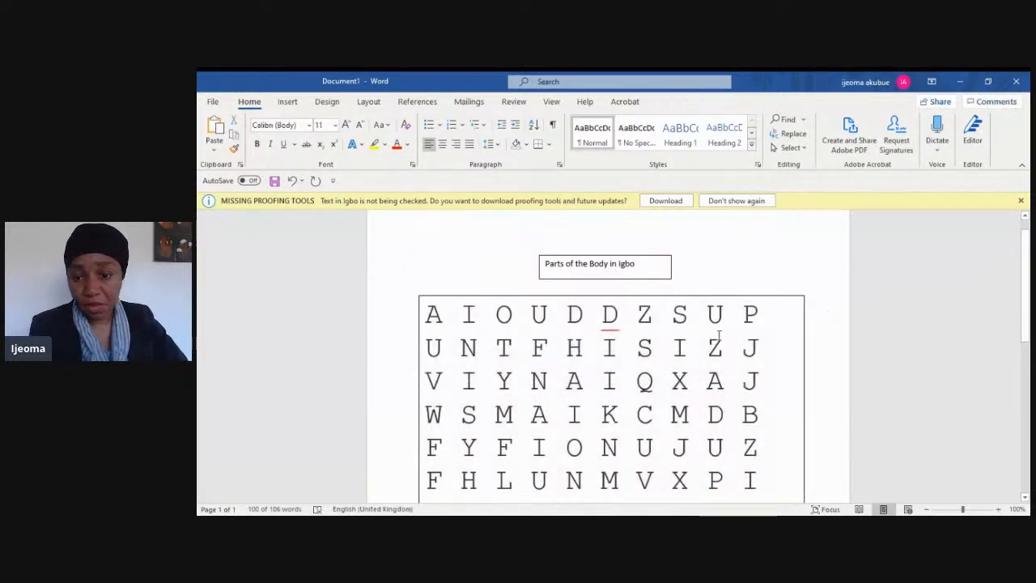
Draw a text box about 3.7 cm high and 16.27 cm wide below the letter grid's box.
{"action": "left_click", "coordinate": [1025, 499]}
{"action": "left_click", "coordinate": [1025, 498]}
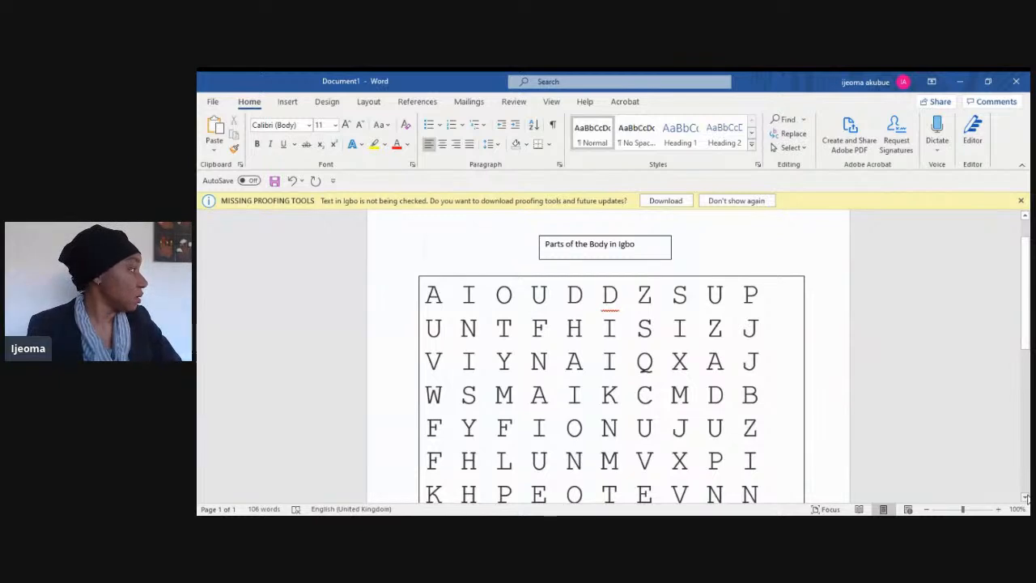
{"action": "left_click", "coordinate": [1026, 499]}
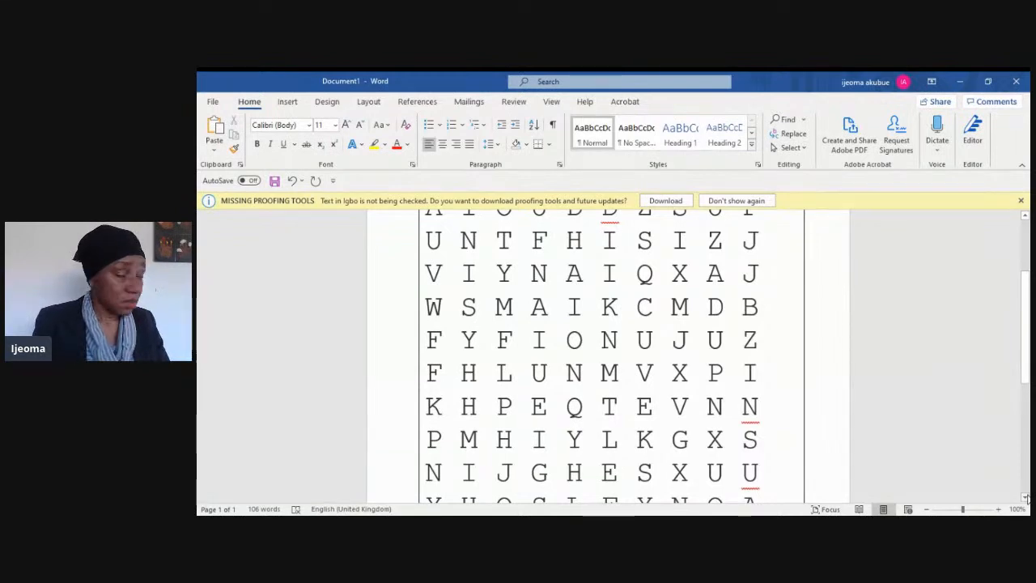
{"action": "left_click", "coordinate": [1026, 498]}
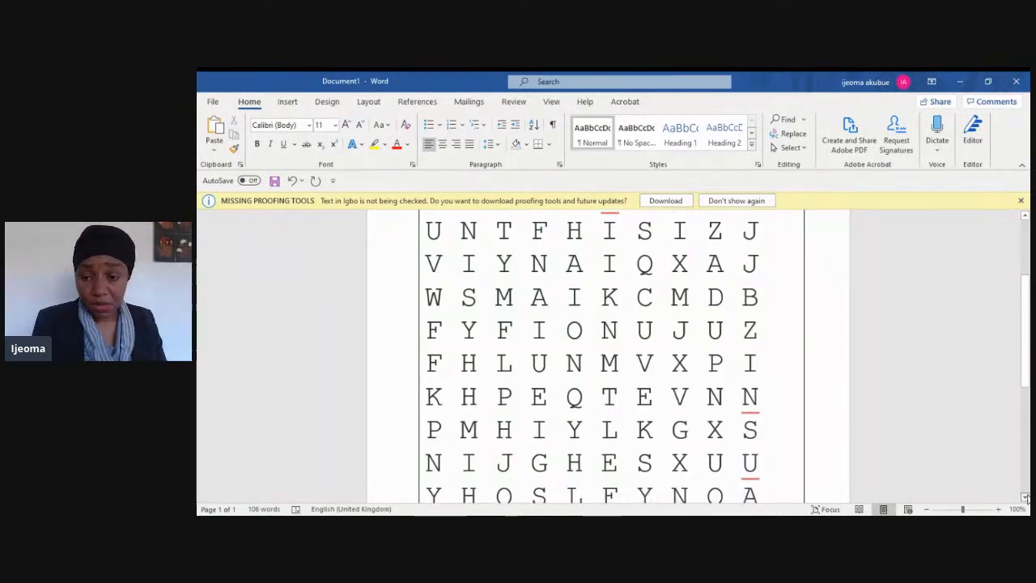
{"action": "left_click", "coordinate": [1026, 498]}
{"action": "left_click", "coordinate": [1026, 498]}
{"action": "left_click", "coordinate": [1027, 498]}
{"action": "left_click", "coordinate": [1026, 499]}
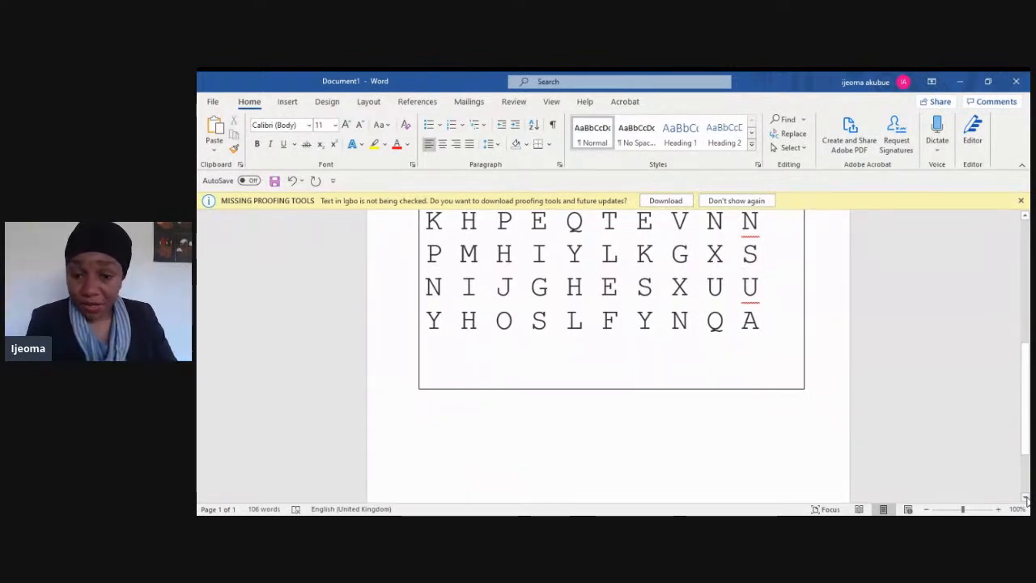
{"action": "left_click", "coordinate": [1025, 498]}
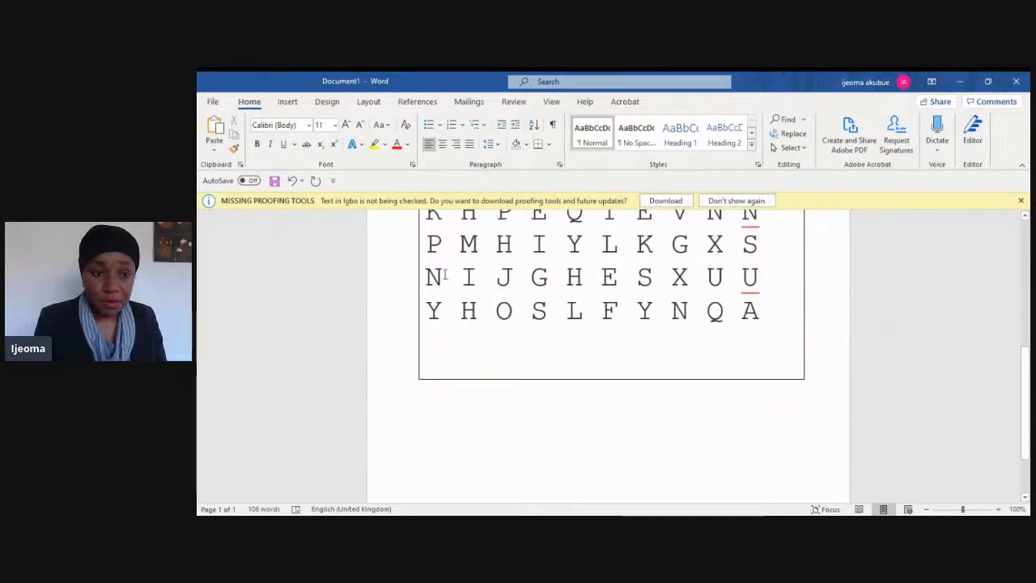
{"action": "left_click", "coordinate": [289, 102]}
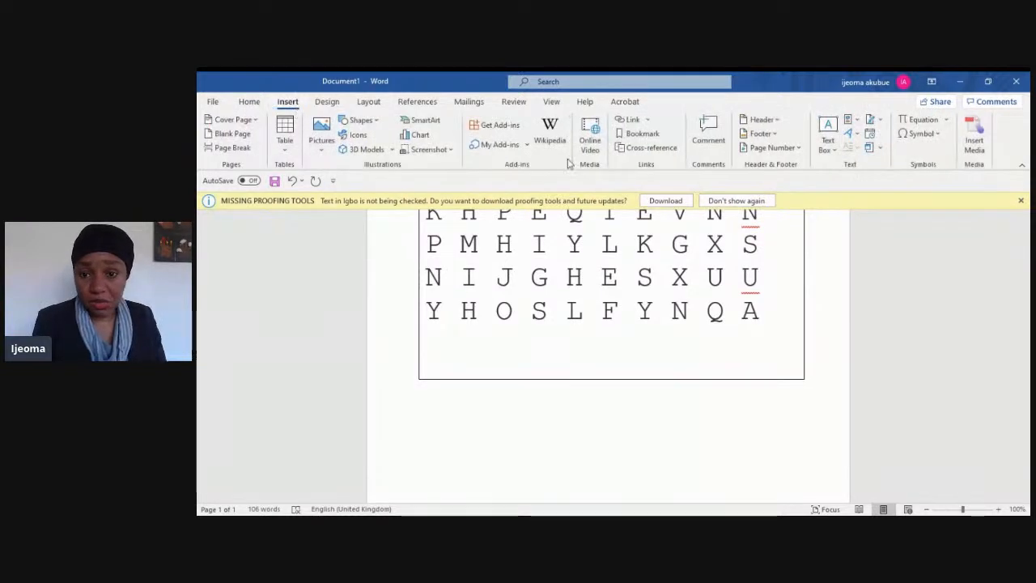
{"action": "left_click", "coordinate": [827, 129]}
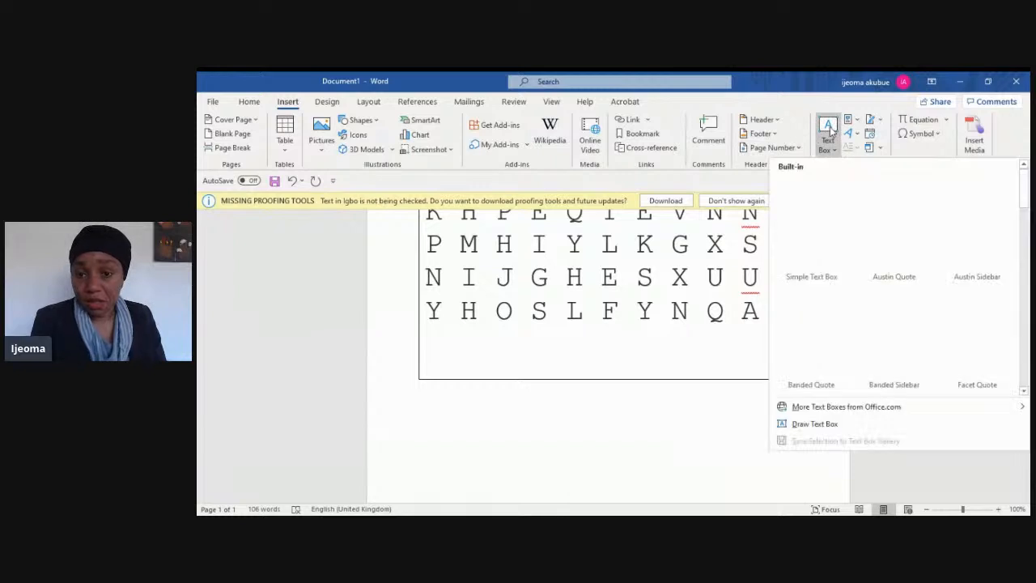
{"action": "left_click", "coordinate": [814, 424]}
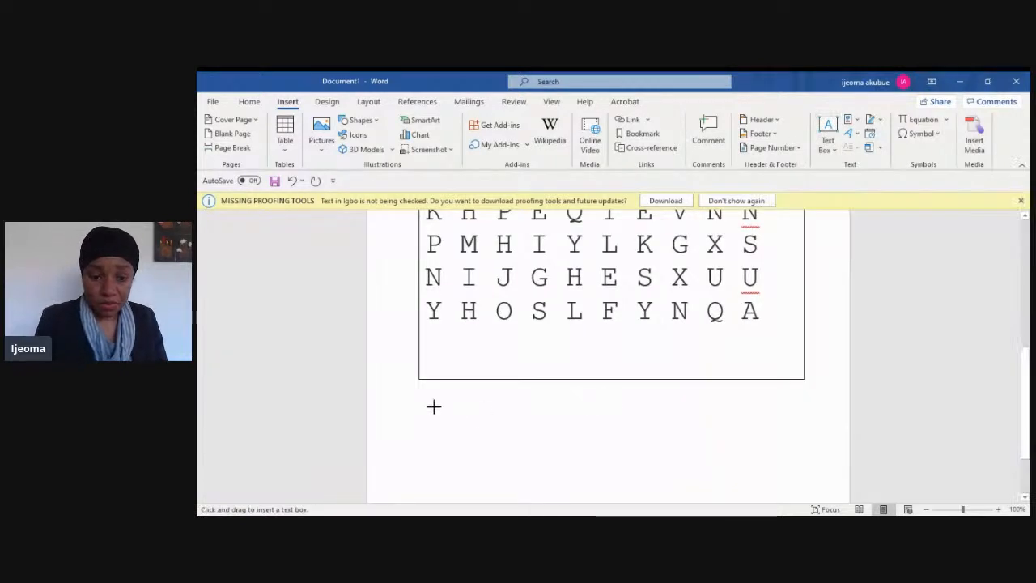
{"action": "left_click_drag", "start_coordinate": [425, 408], "coordinate": [800, 492]}
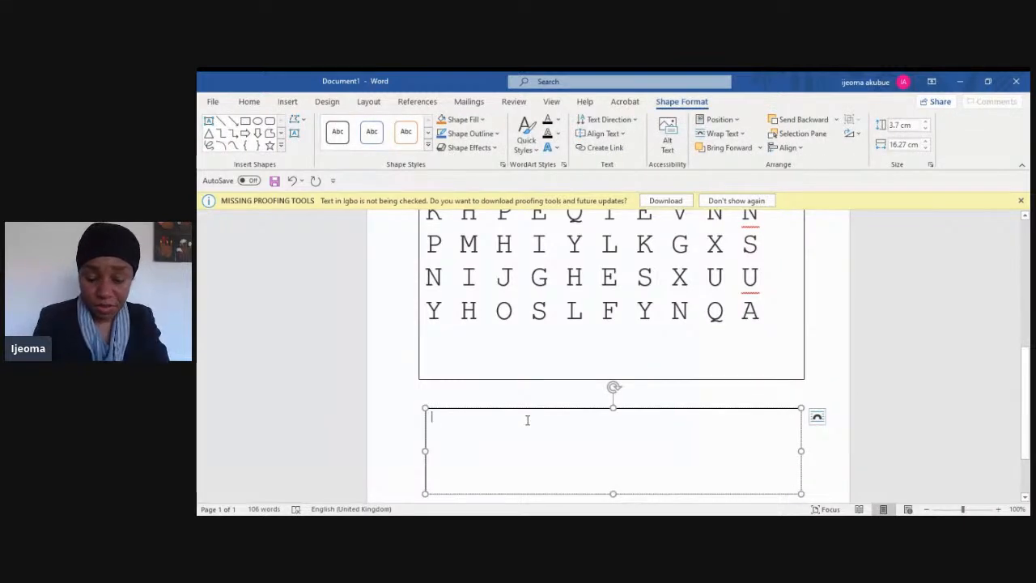
Enter the words Ihu, Isi and anya on separate lines in the new text box.
{"action": "type", "text": "ihu"}
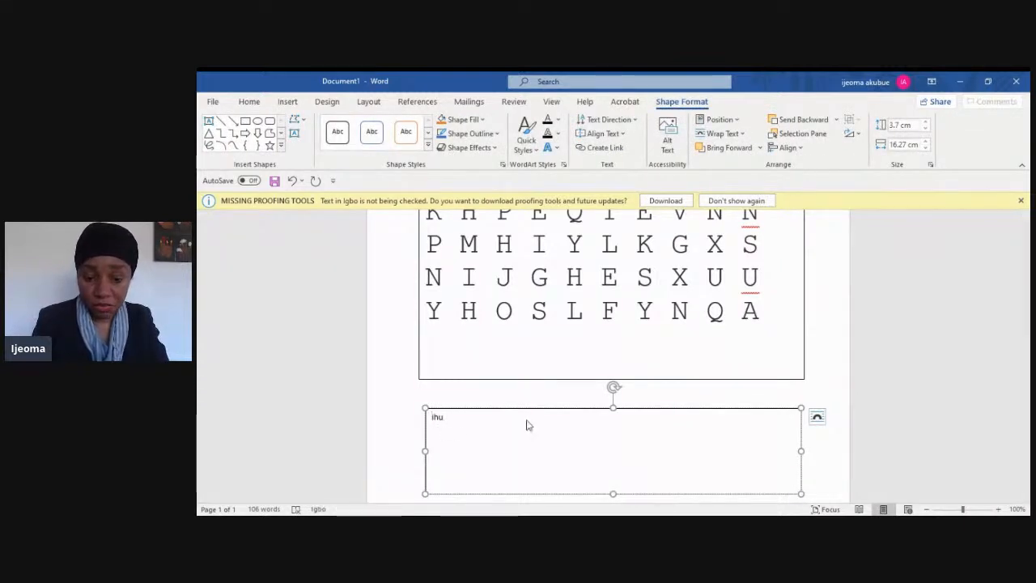
{"action": "key", "text": "Return"}
{"action": "type", "text": "isi"}
{"action": "key", "text": "Return"}
{"action": "type", "text": "anya"}
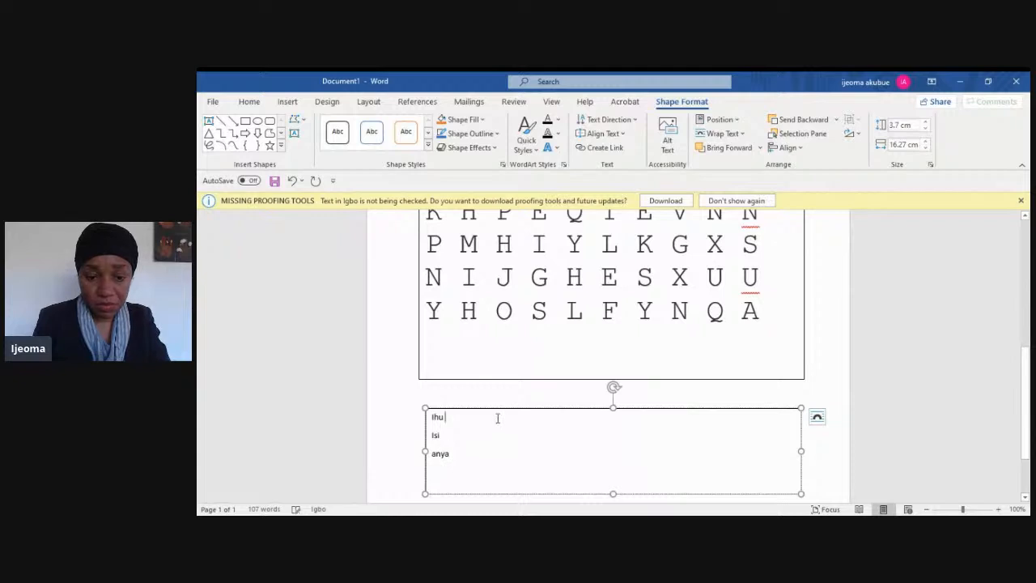
Add Ọnụ and Azụ on the Ihu line, and Ntị and Afọ on the Isi line, spaced as columns.
{"action": "type", "text": " Onu     "}
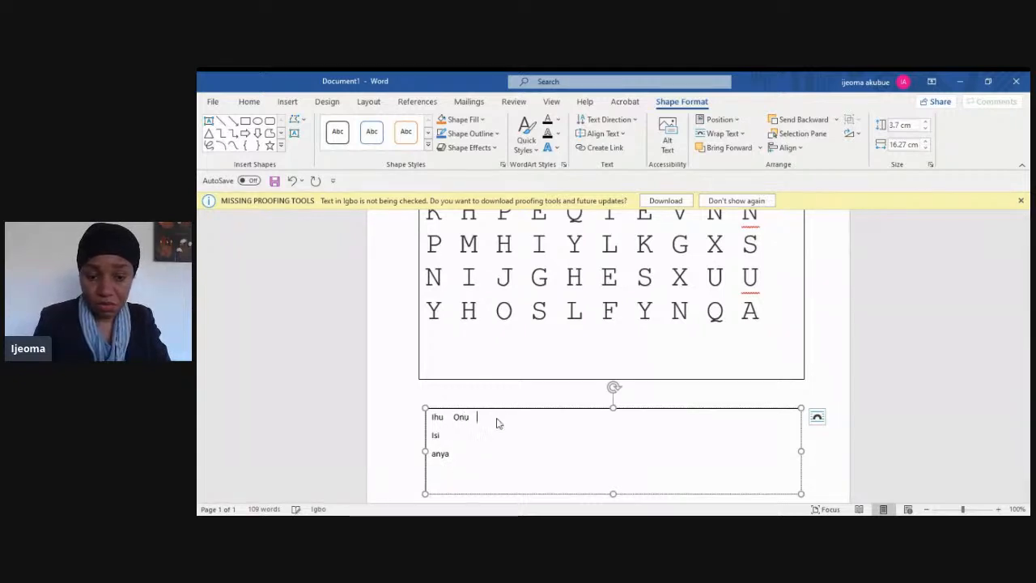
{"action": "type", "text": "Azu"}
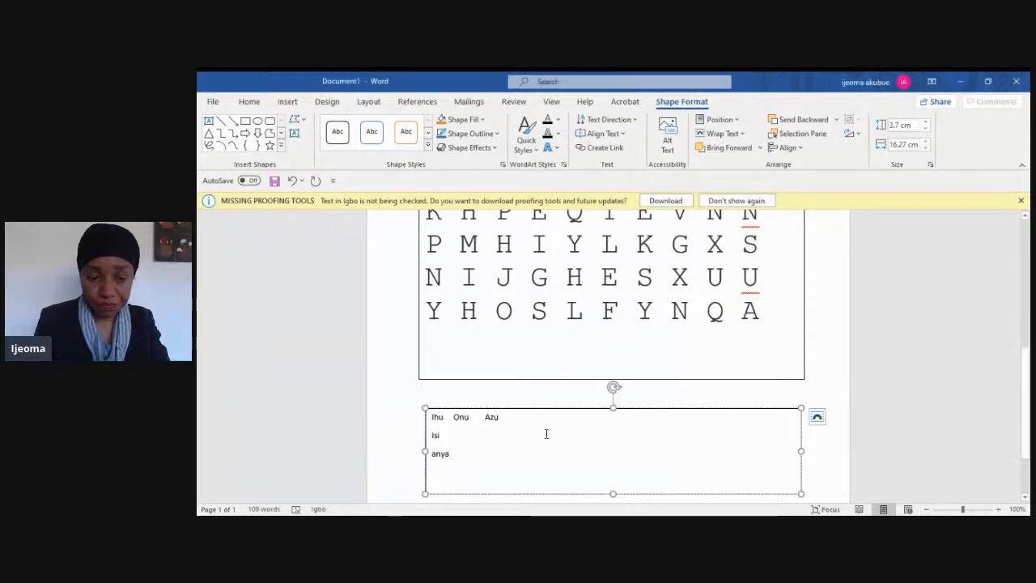
{"action": "left_click", "coordinate": [513, 433]}
{"action": "key", "text": "Tab"}
{"action": "type", "text": "Nti"}
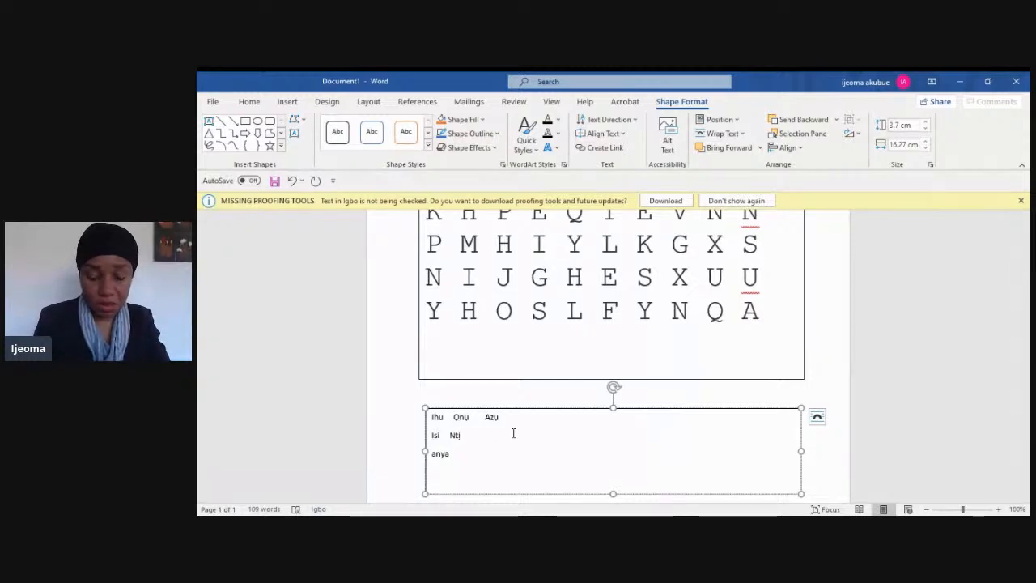
{"action": "key", "text": "Tab"}
{"action": "type", "text": "Afọ"}
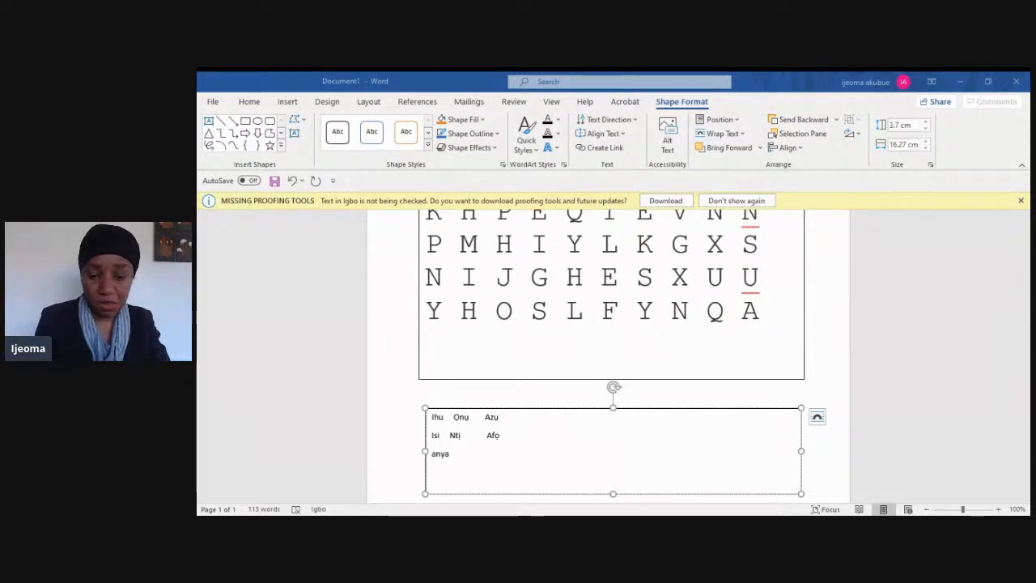
Capitalise Anya, add Imi beside it, and space Ntị further from Isi to line up the second column.
{"action": "left_click", "coordinate": [500, 435]}
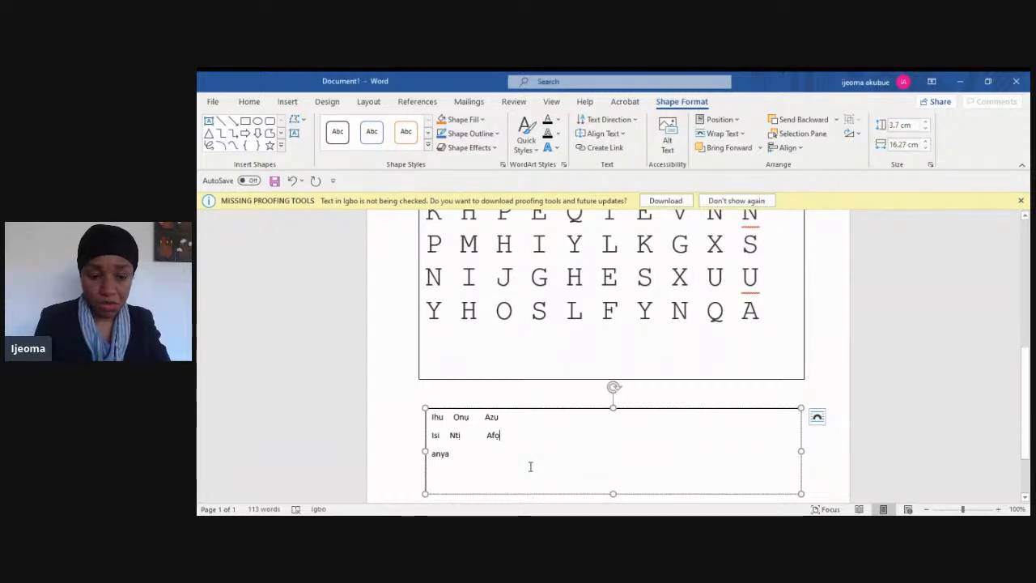
{"action": "type", "text": "anya"}
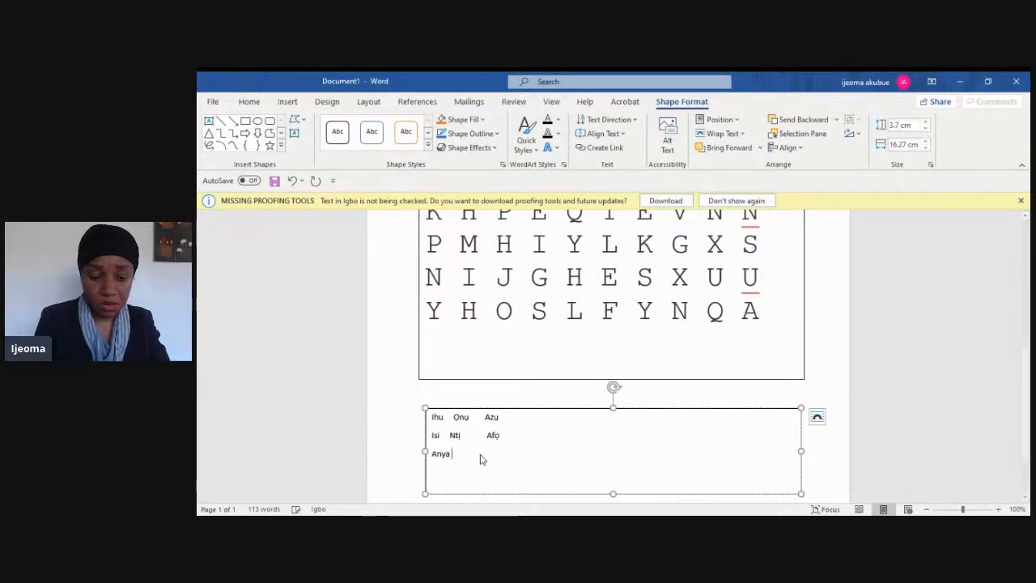
{"action": "type", "text": " Imi"}
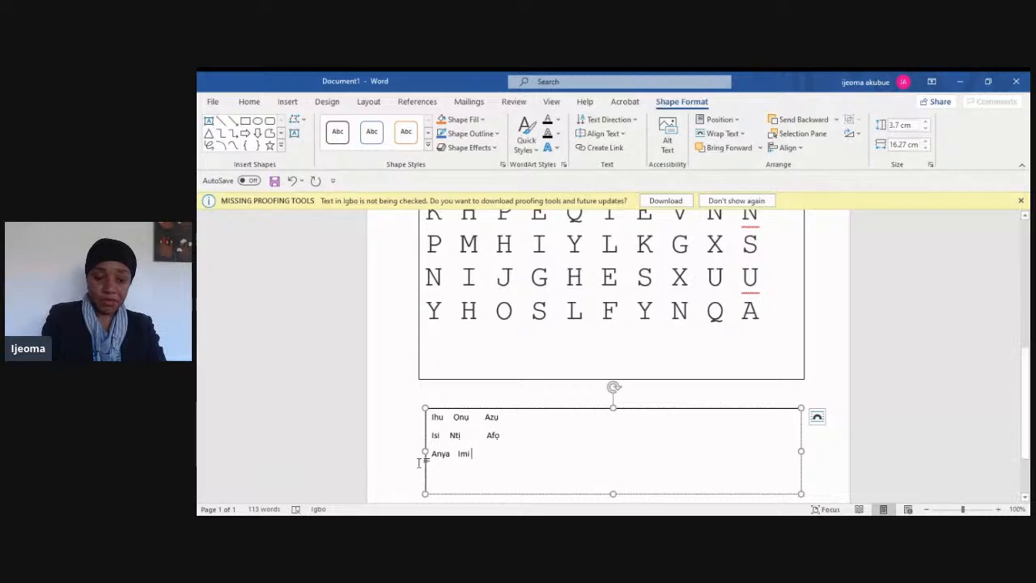
{"action": "left_click", "coordinate": [454, 435]}
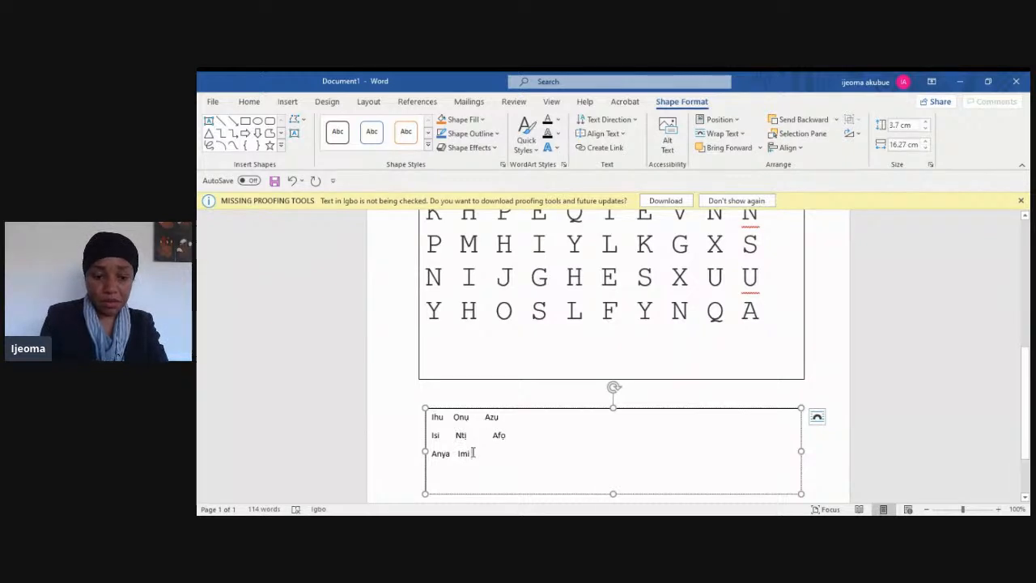
Set all the words in the word-list text box to font size 22.
{"action": "key", "text": "ctrl+a"}
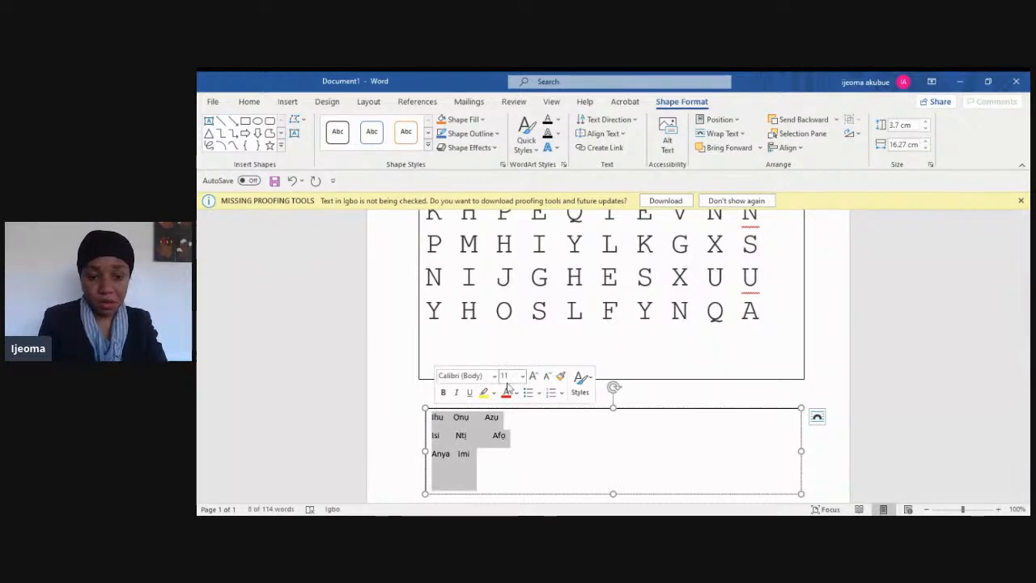
{"action": "left_click", "coordinate": [522, 376]}
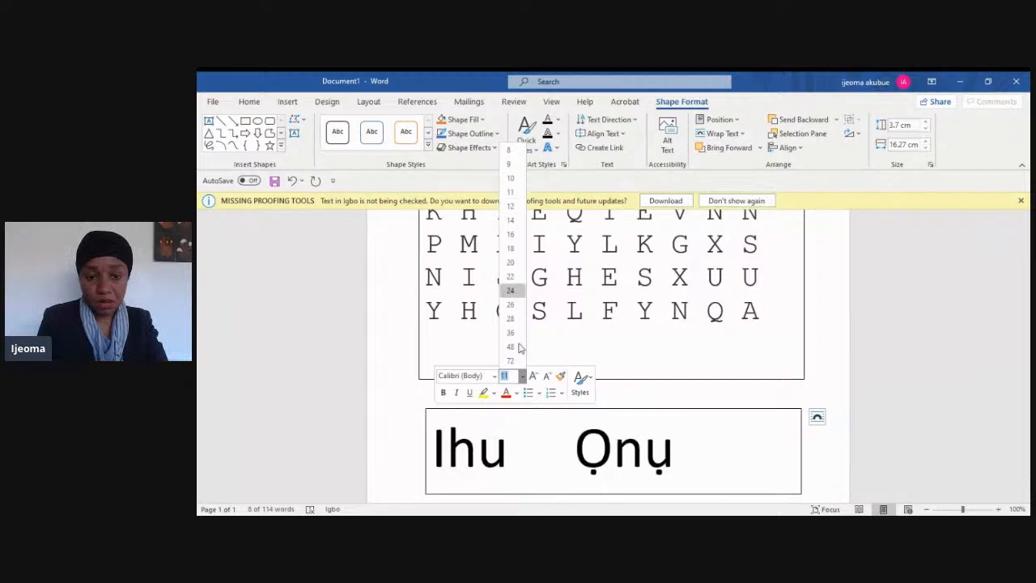
{"action": "left_click", "coordinate": [511, 277]}
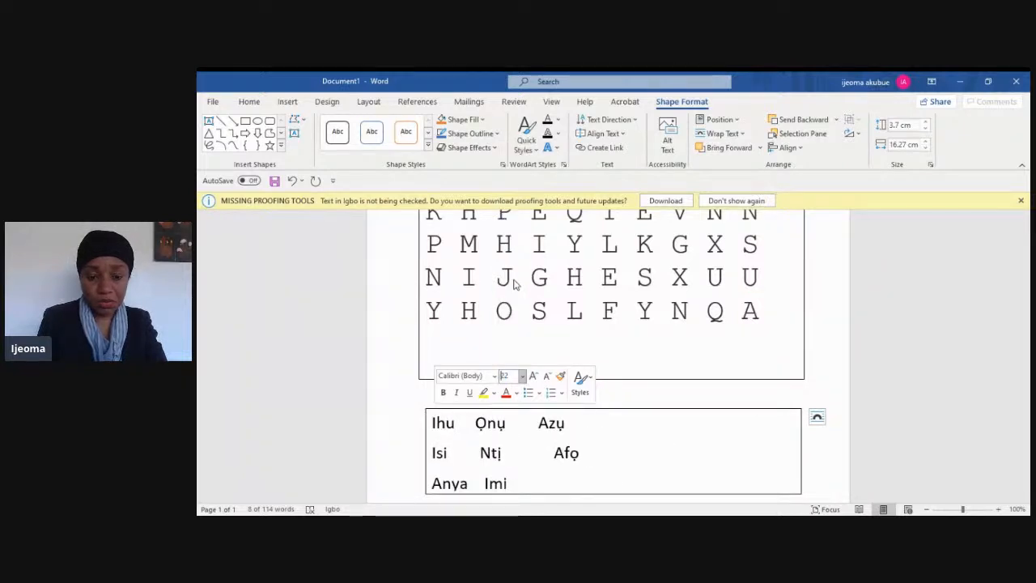
{"action": "left_click", "coordinate": [624, 437]}
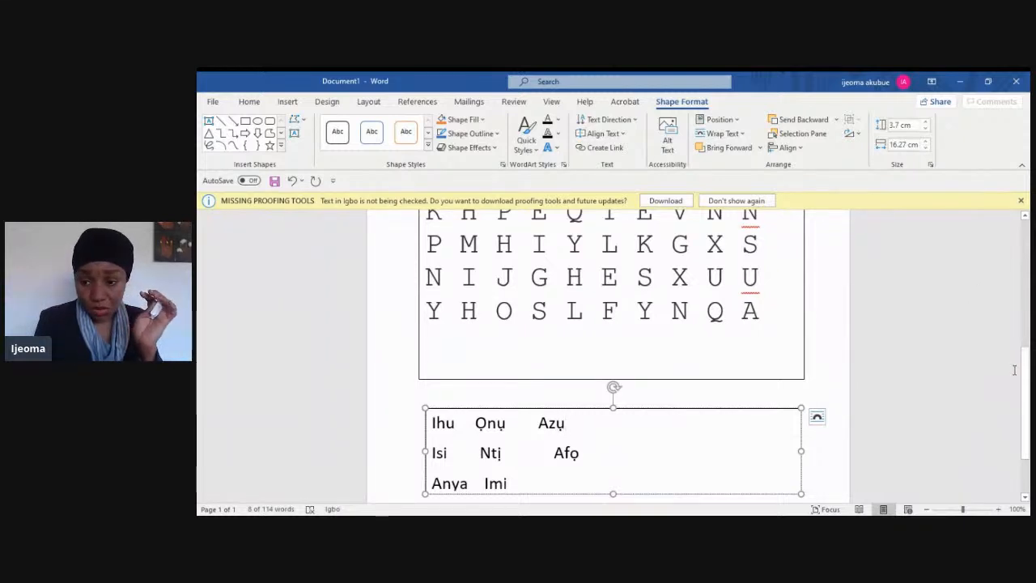
{"action": "left_click_drag", "start_coordinate": [1030, 391], "coordinate": [1030, 413]}
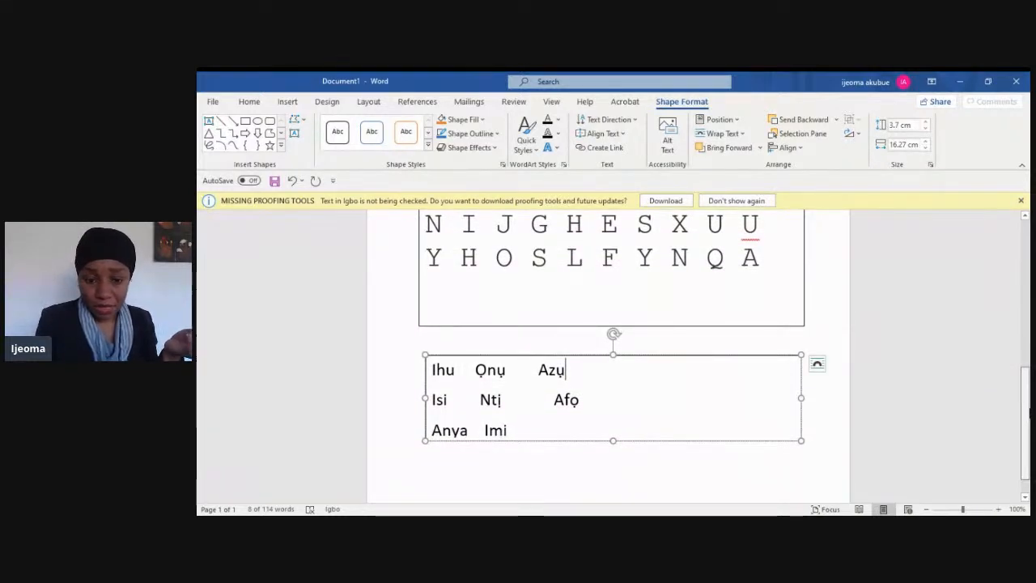
Replace the U in the ninth column of the letter grid's first row with a capital dotted Ụ.
{"action": "left_click_drag", "start_coordinate": [1030, 413], "coordinate": [1025, 329]}
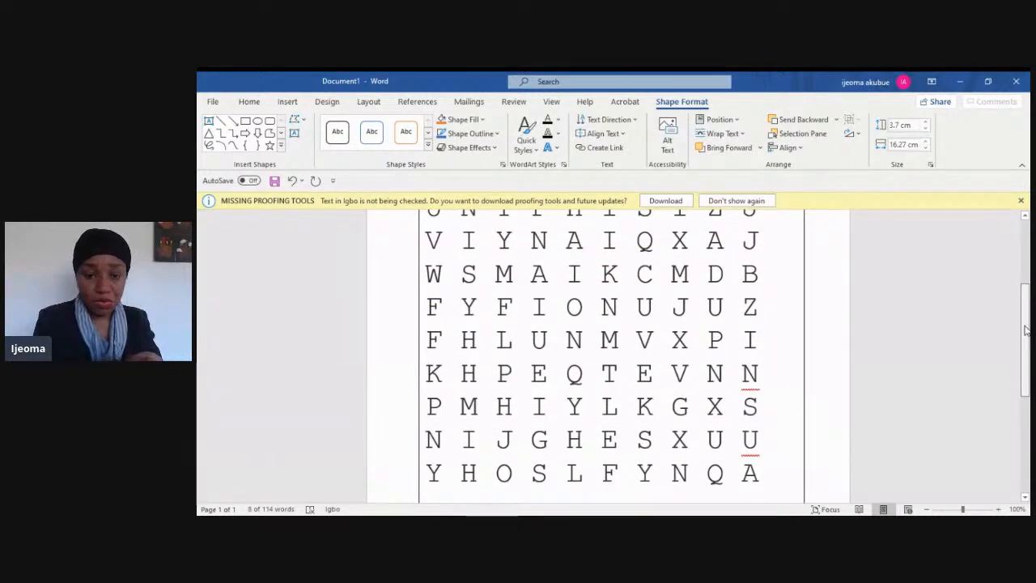
{"action": "left_click_drag", "start_coordinate": [1024, 330], "coordinate": [1024, 303]}
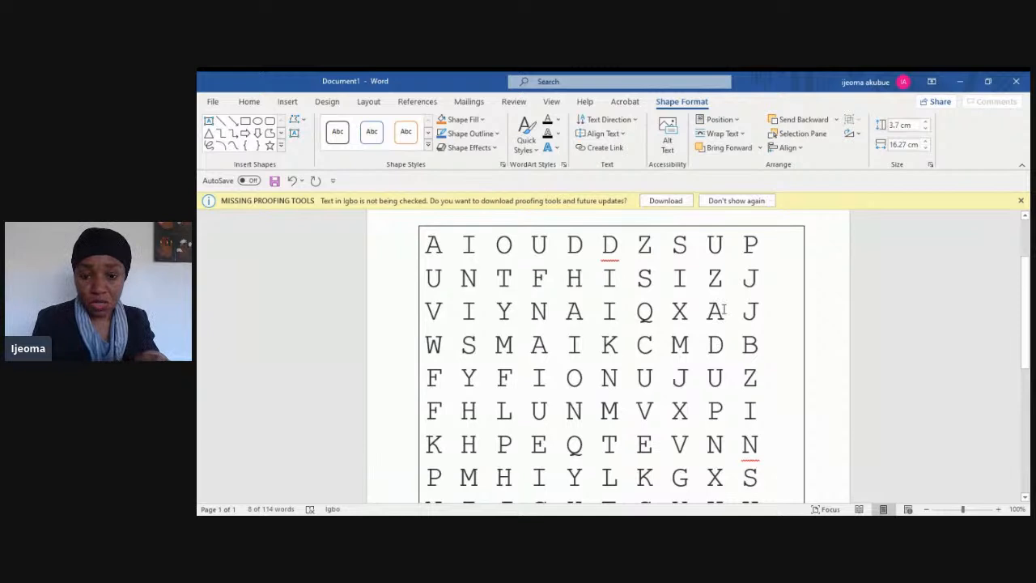
{"action": "left_click", "coordinate": [723, 247]}
{"action": "key", "text": "BackSpace"}
{"action": "type", "text": "ụ"}
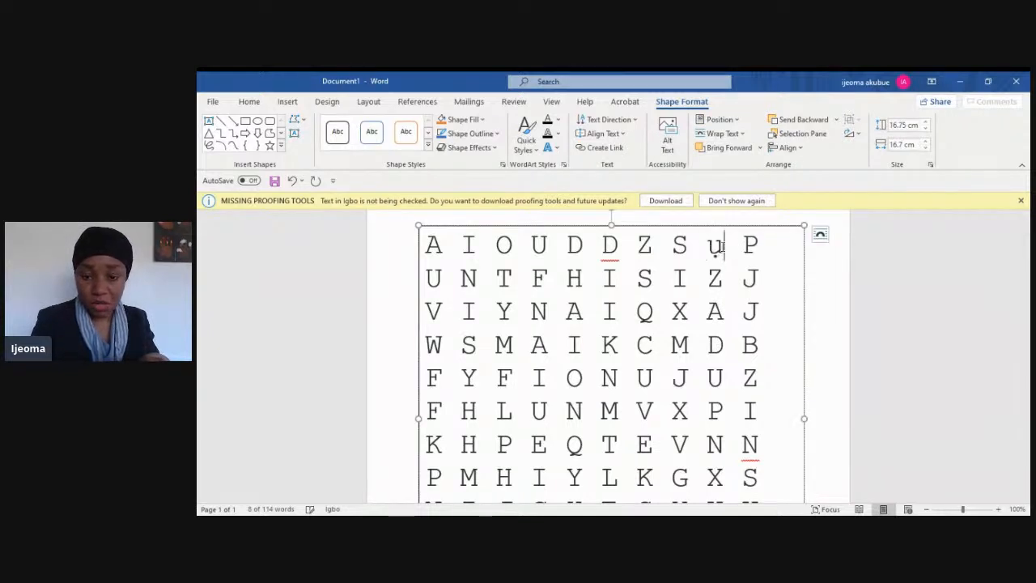
{"action": "key", "text": "BackSpace"}
{"action": "type", "text": "U"}
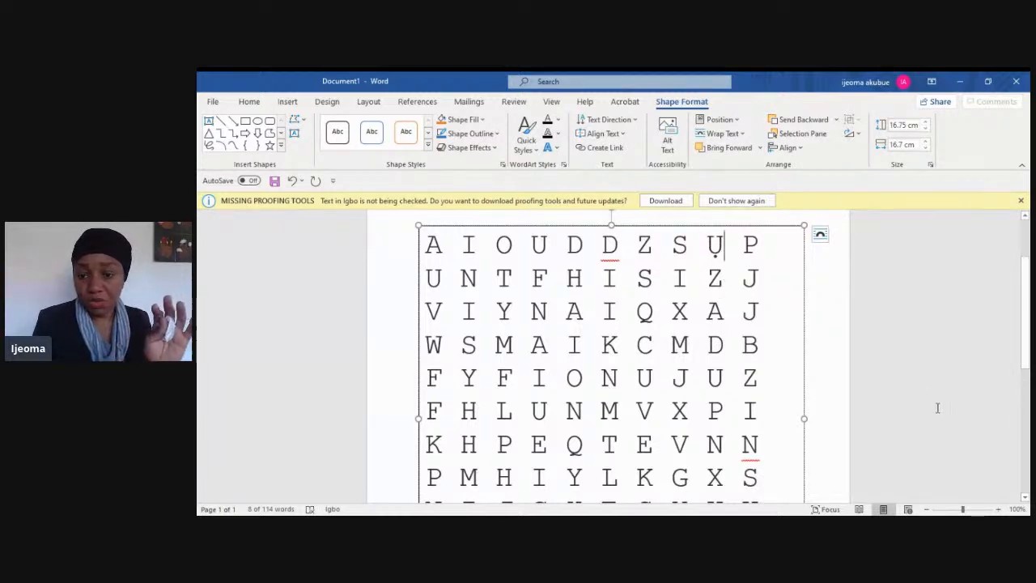
Review the whole worksheet, from the letter grid and word list to the title.
{"action": "left_click", "coordinate": [1025, 499]}
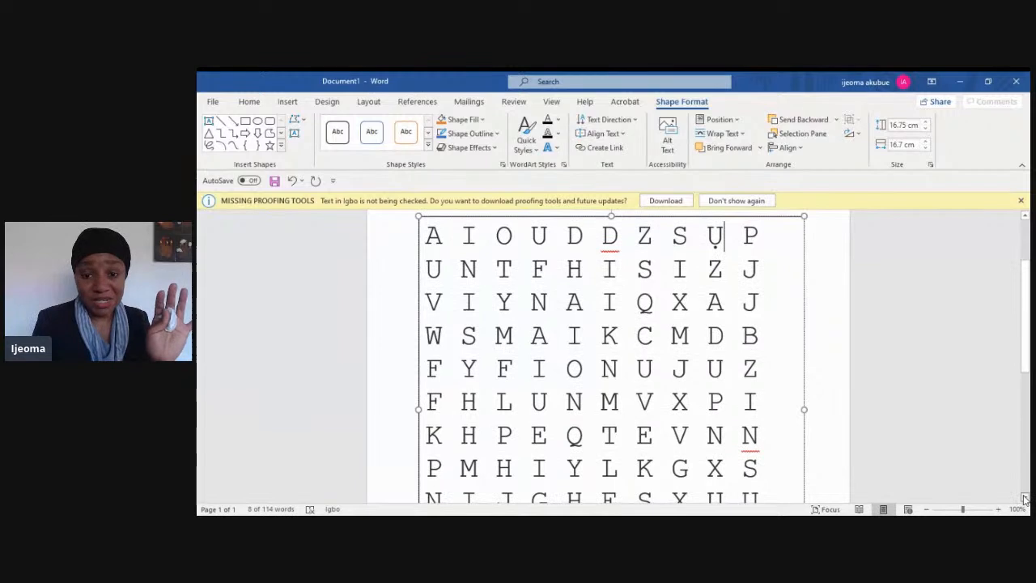
{"action": "left_click", "coordinate": [1024, 499]}
{"action": "left_click", "coordinate": [1025, 499]}
{"action": "left_click", "coordinate": [1024, 500]}
{"action": "left_click", "coordinate": [1024, 500]}
{"action": "left_click", "coordinate": [1025, 500]}
{"action": "left_click", "coordinate": [1024, 499]}
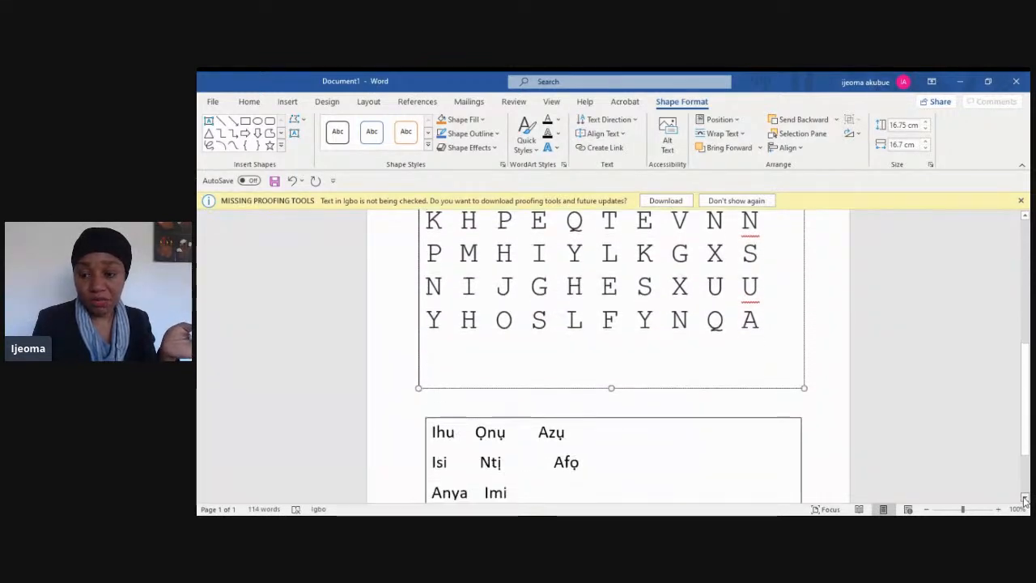
{"action": "left_click", "coordinate": [1024, 499]}
{"action": "left_click", "coordinate": [1025, 499]}
{"action": "left_click_drag", "start_coordinate": [1025, 478], "coordinate": [1026, 322]}
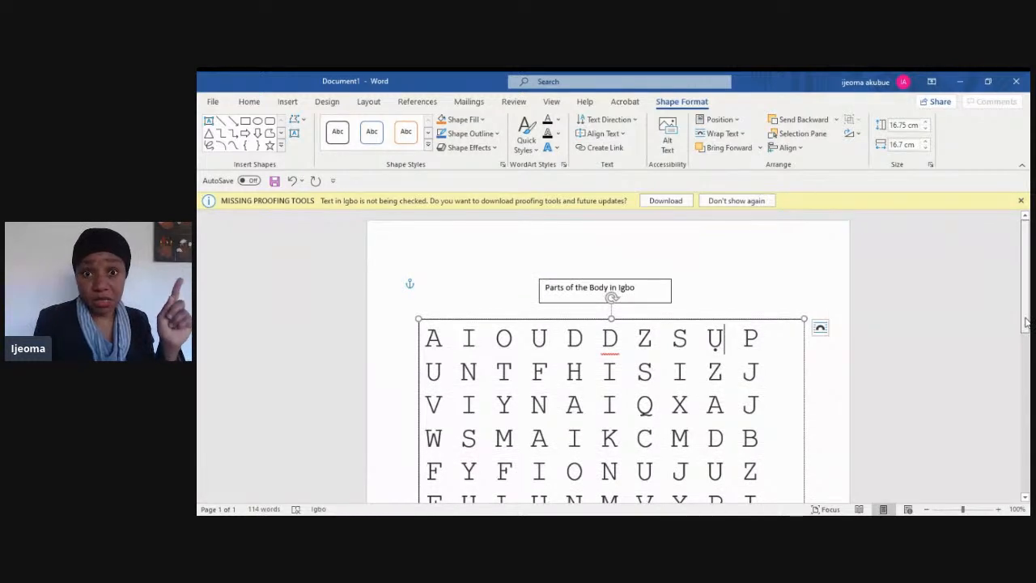
{"action": "left_click_drag", "start_coordinate": [1026, 322], "coordinate": [1028, 397]}
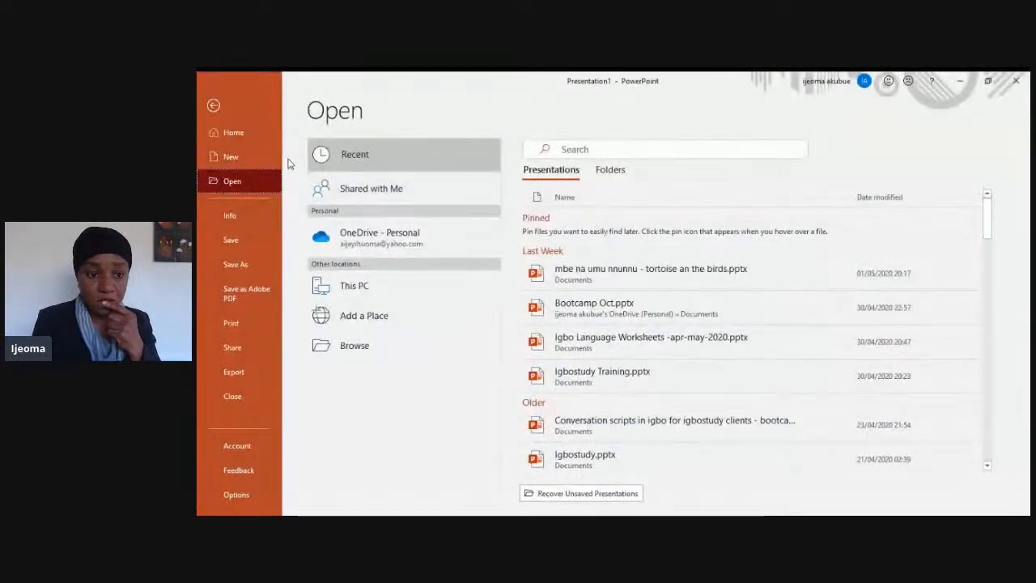
Switch to PowerPoint and show its start page with new templates and recent presentations.
{"action": "left_click", "coordinate": [236, 133]}
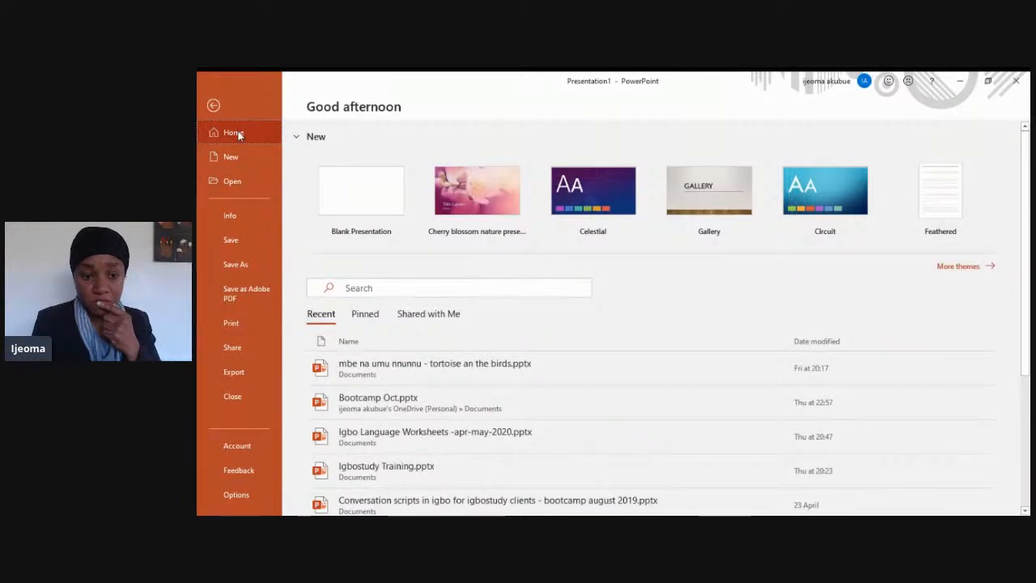